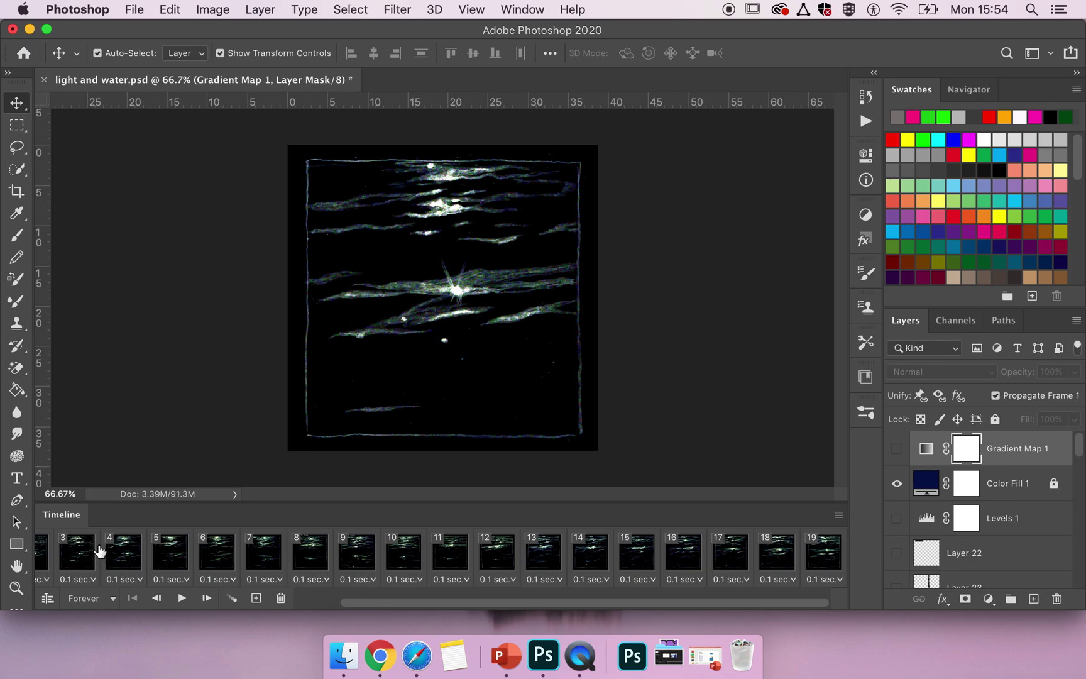
- Preview the animation briefly, then stop it and return to frame 1
{"action": "scroll", "coordinate": [100, 551], "scroll_direction": "left", "scroll_amount": 3}
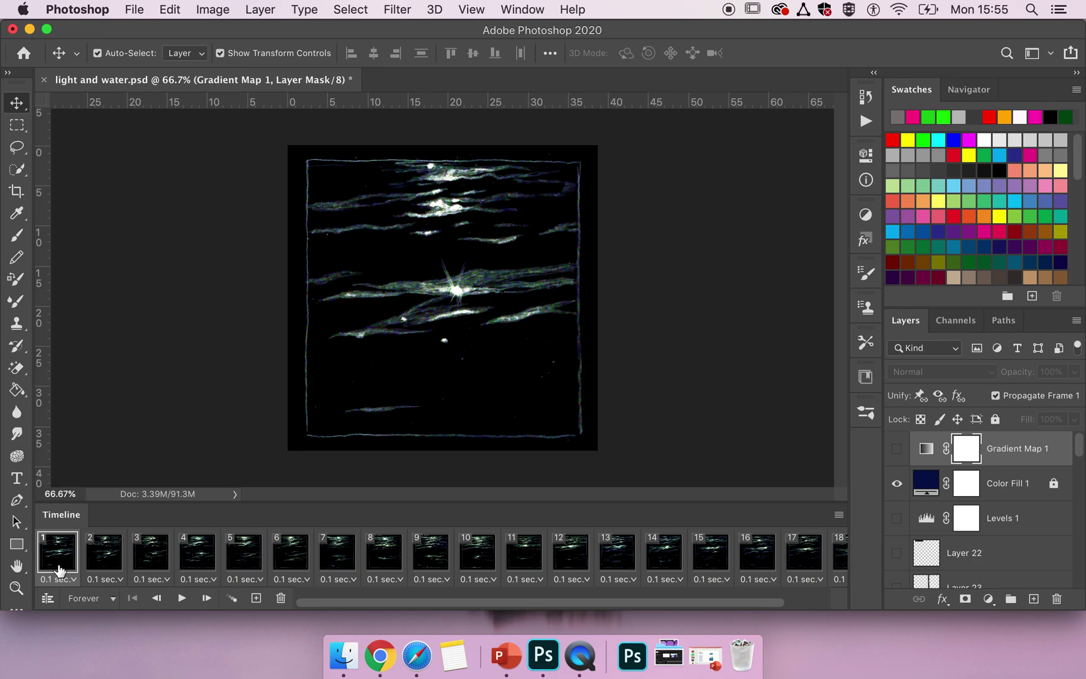
{"action": "key", "text": "space"}
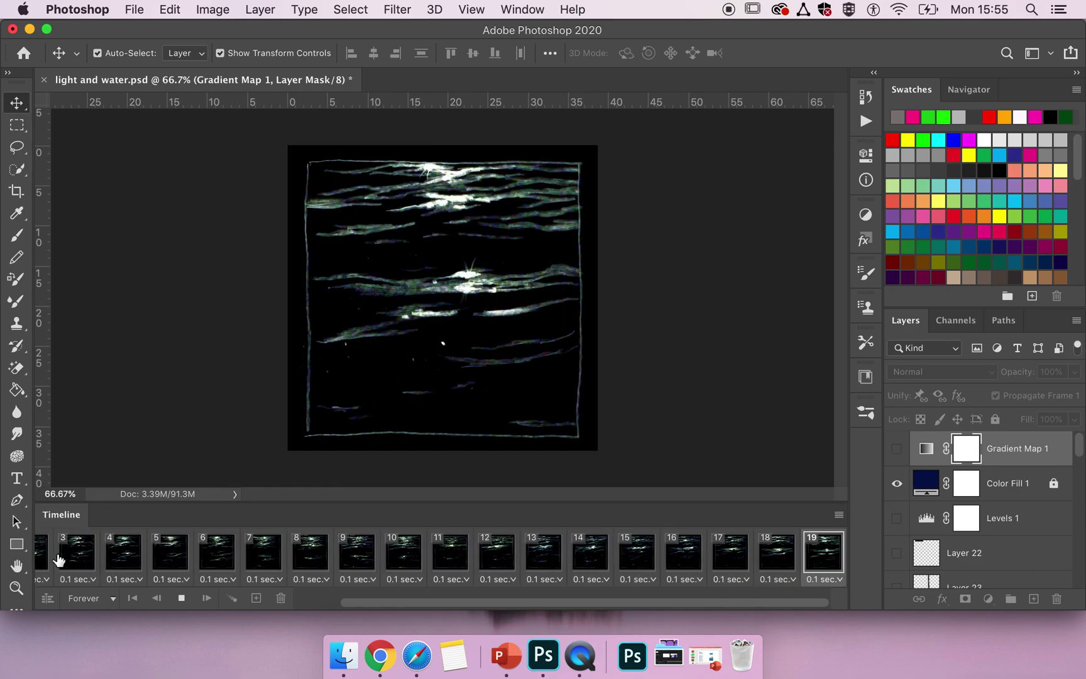
{"action": "key", "text": "space"}
{"action": "left_click", "coordinate": [61, 554]}
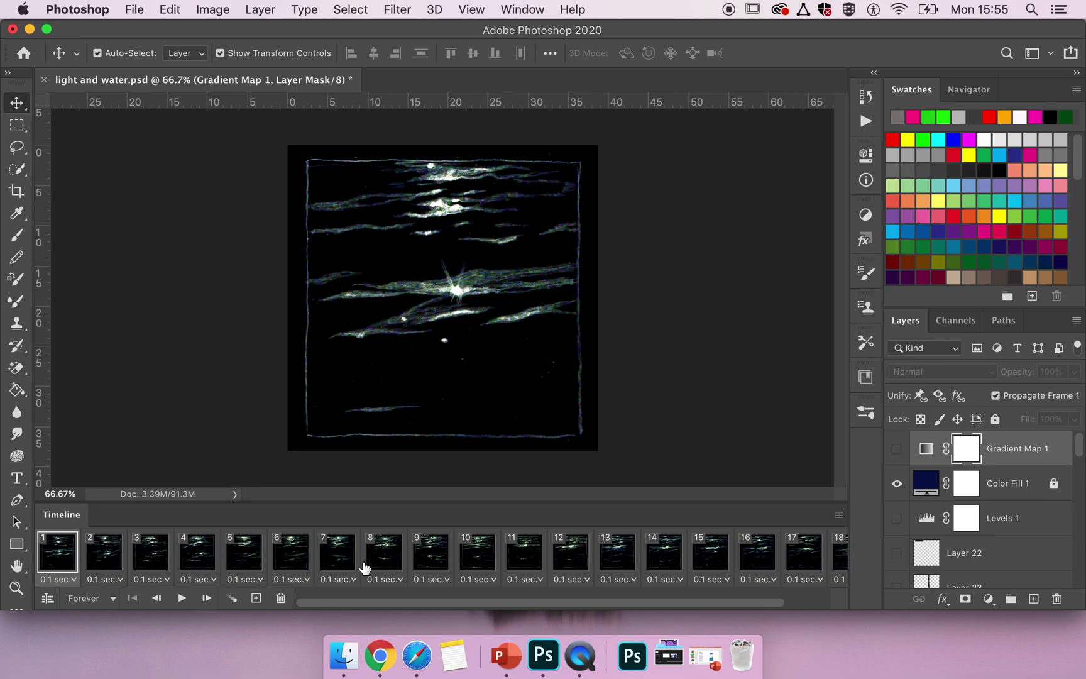
- Scroll to the end of the timeline and select the final frame, frame 38
{"action": "scroll", "coordinate": [365, 568], "scroll_direction": "right", "scroll_amount": 3}
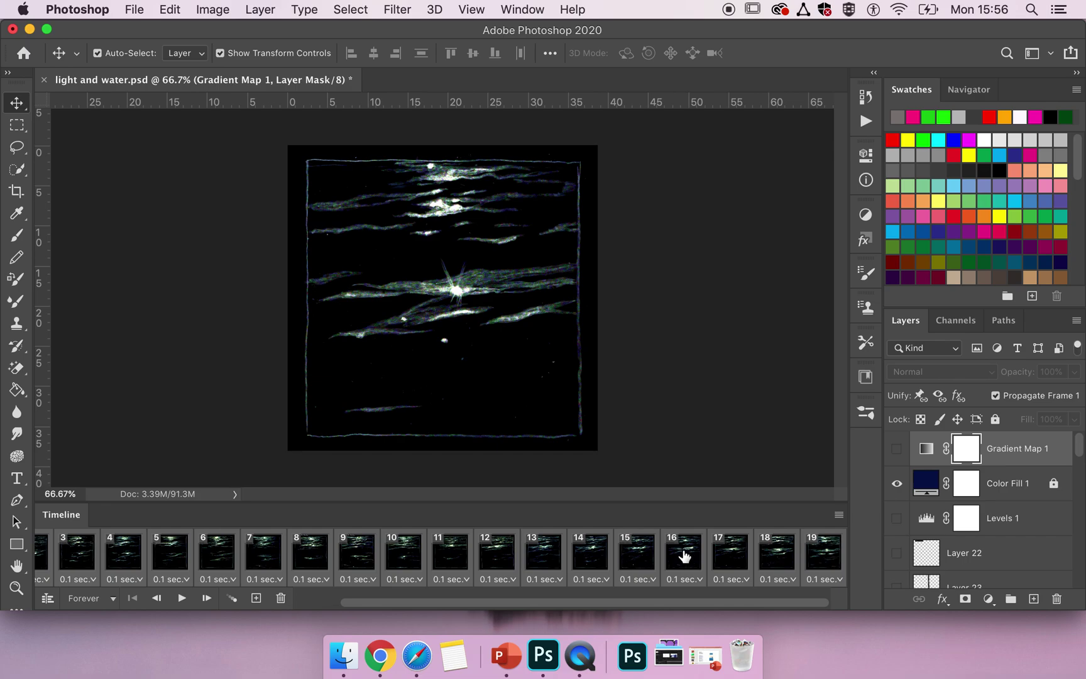
{"action": "left_click", "coordinate": [846, 559]}
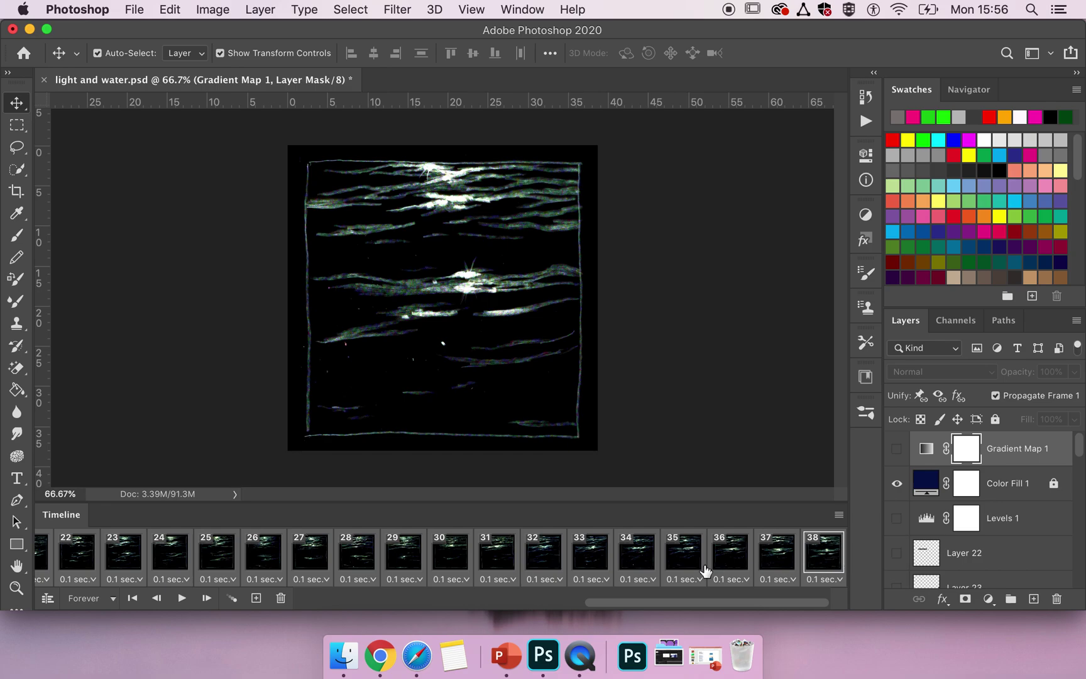
{"action": "scroll", "coordinate": [704, 572], "scroll_direction": "left", "scroll_amount": 10}
{"action": "scroll", "coordinate": [705, 571], "scroll_direction": "right", "scroll_amount": 10}
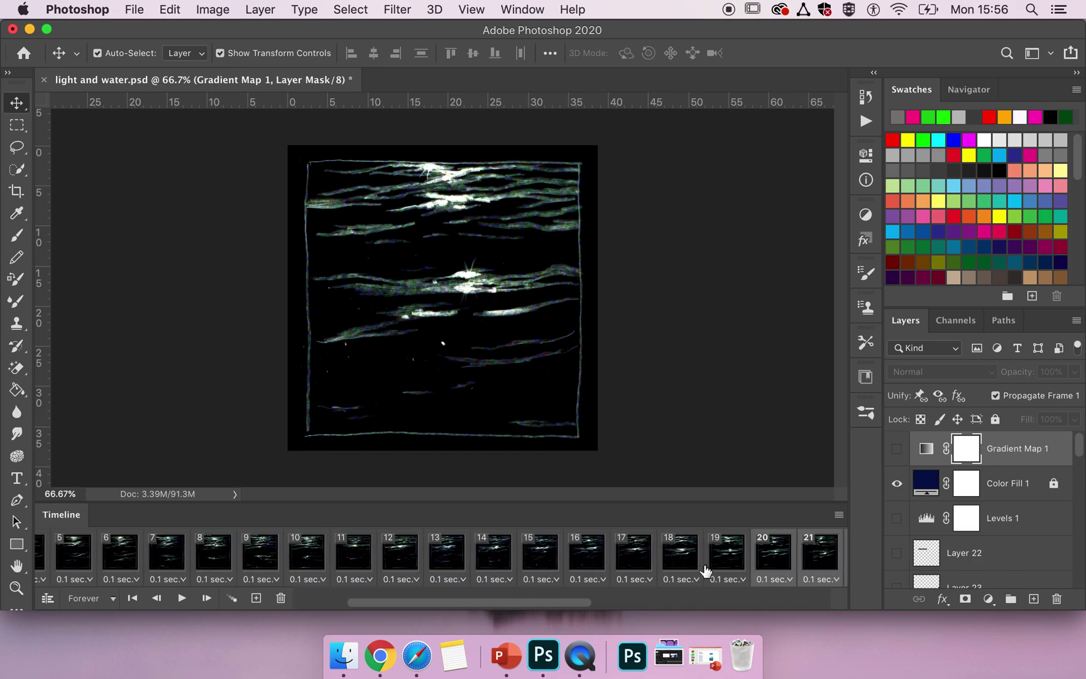
{"action": "scroll", "coordinate": [703, 572], "scroll_direction": "left", "scroll_amount": 10}
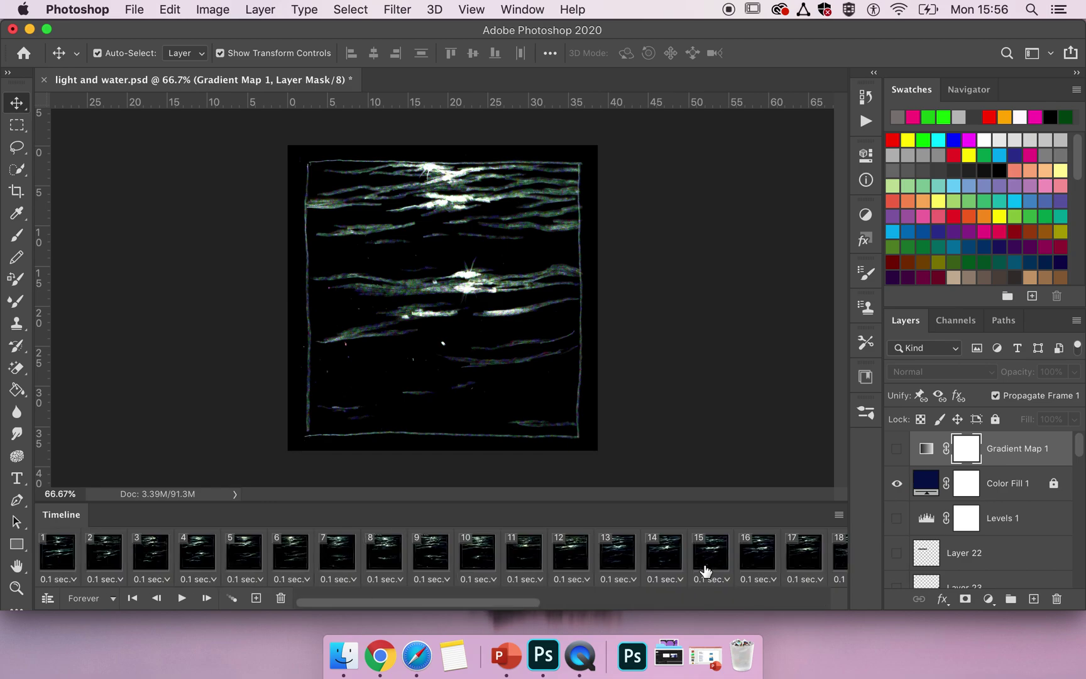
- Play the 38-frame animation from frame 1, then stop back on frame 1
{"action": "left_click", "coordinate": [68, 553]}
{"action": "key", "text": "space"}
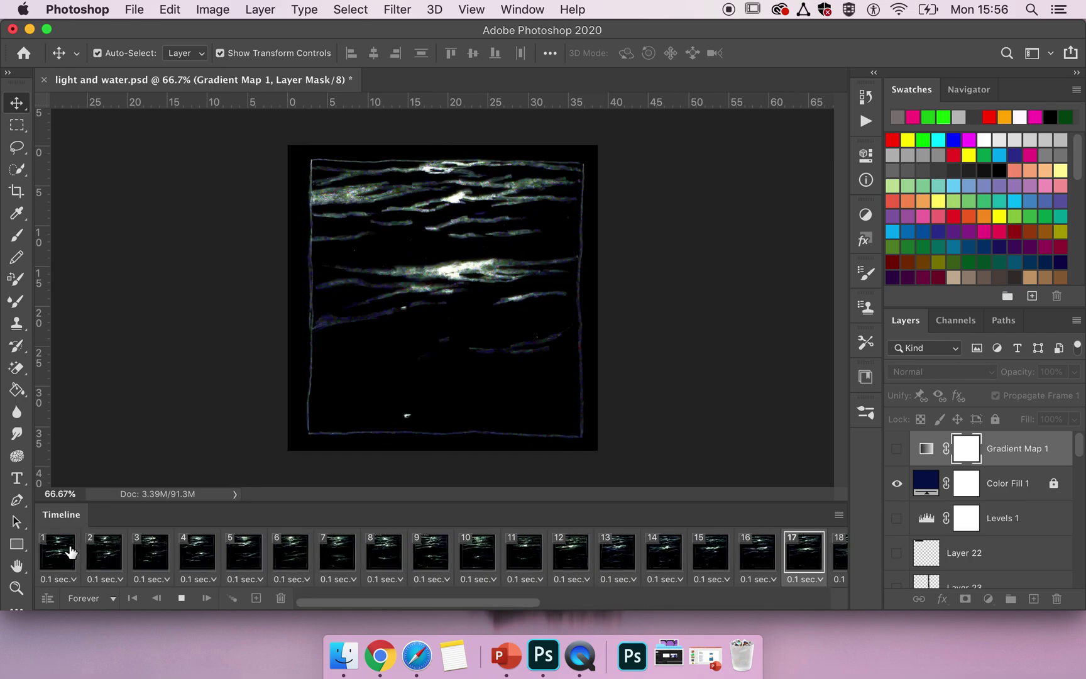
{"action": "key", "text": "space"}
{"action": "left_click", "coordinate": [68, 552]}
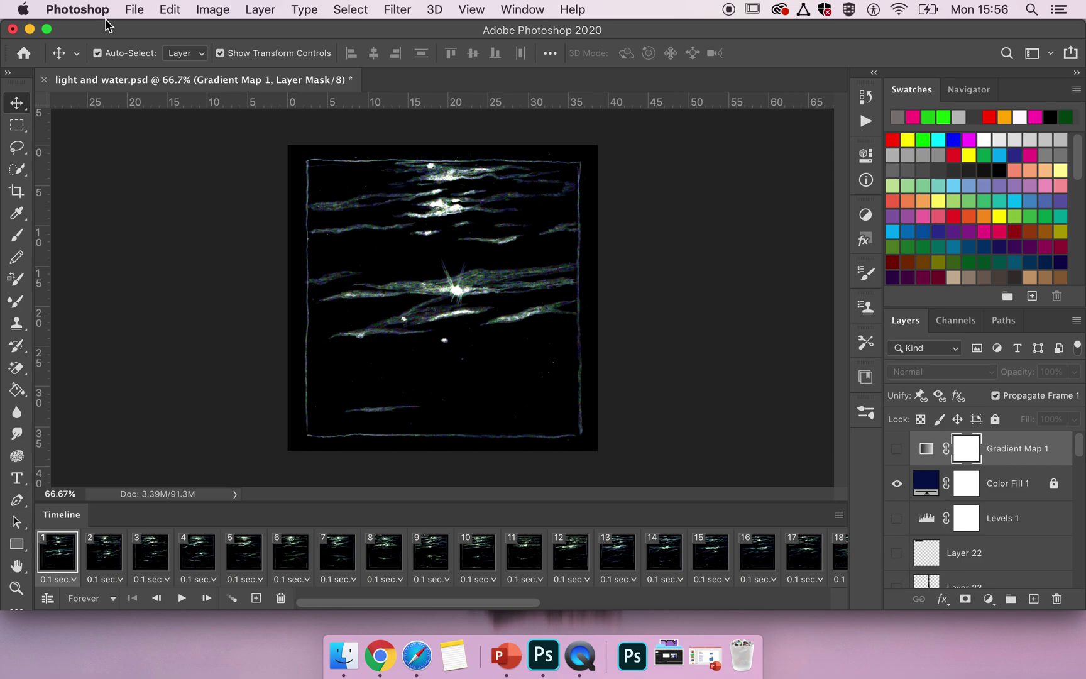
- Open the Render Video dialog through File > Export > Render Video
{"action": "left_click", "coordinate": [134, 10]}
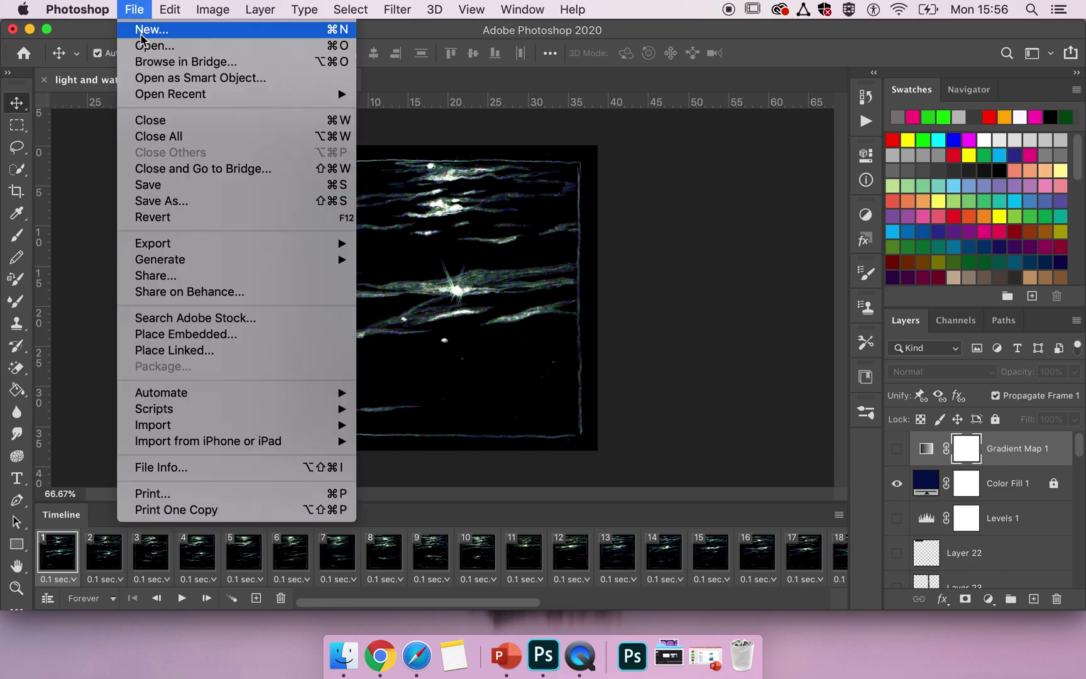
{"action": "mouse_move", "coordinate": [159, 248]}
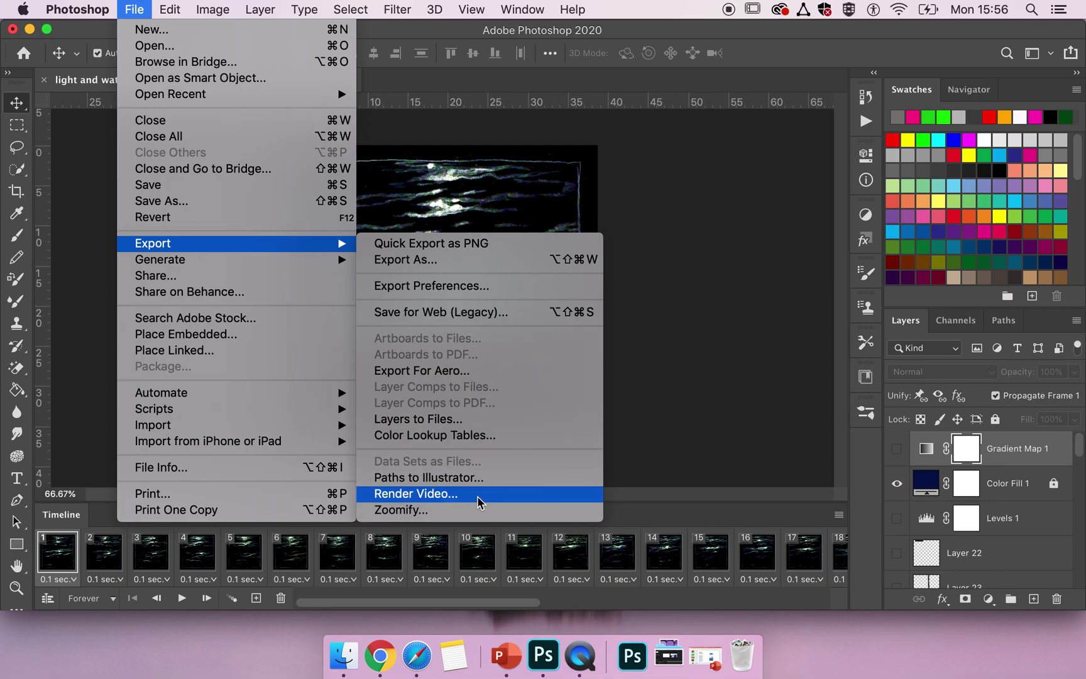
{"action": "left_click", "coordinate": [416, 493]}
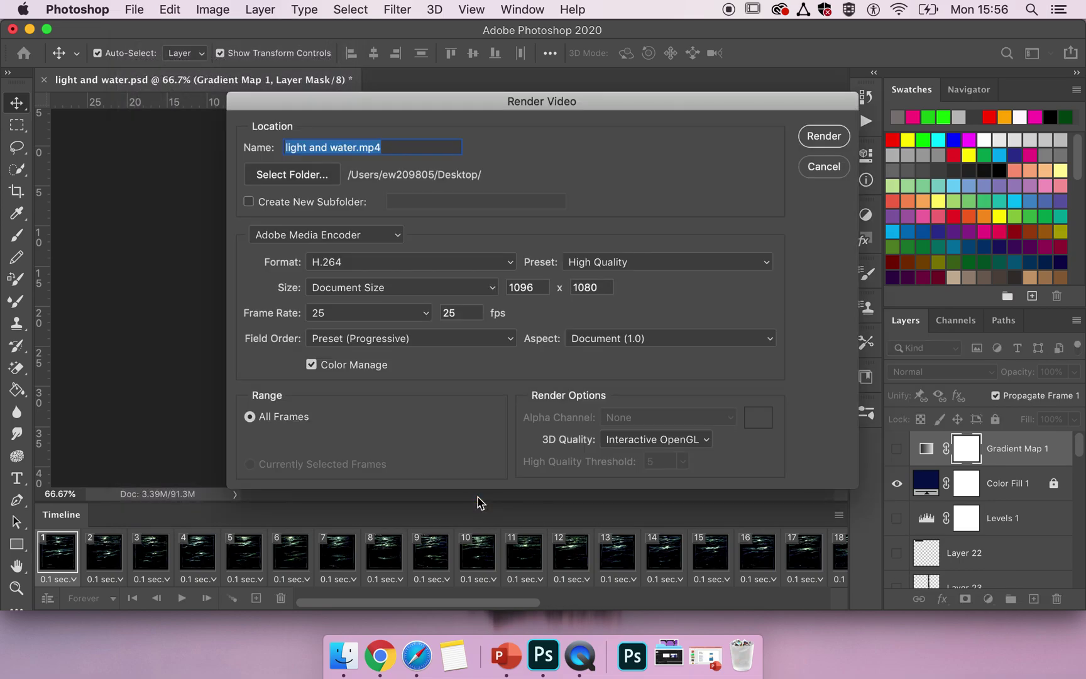
- Rename the output video from light and water.mp4 to light-on-water.mp4 and begin choosing its folder
{"action": "left_click", "coordinate": [311, 147]}
{"action": "triple_click", "coordinate": [330, 147]}
{"action": "key", "text": "Right"}
{"action": "key", "text": "Left"}
{"action": "key", "text": "Left"}
{"action": "key", "text": "Left"}
{"action": "key", "text": "Left"}
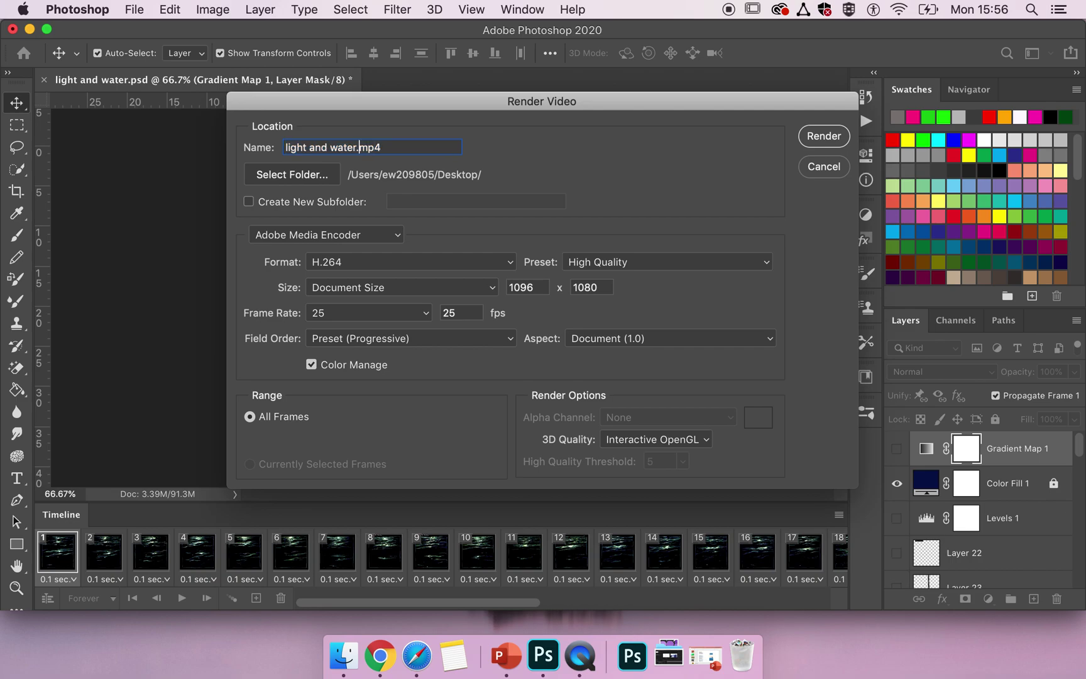
{"action": "key", "text": "BackSpace"}
{"action": "key", "text": "BackSpace"}
{"action": "key", "text": "BackSpace"}
{"action": "key", "text": "BackSpace"}
{"action": "key", "text": "BackSpace"}
{"action": "key", "text": "BackSpace"}
{"action": "key", "text": "BackSpace"}
{"action": "key", "text": "BackSpace"}
{"action": "key", "text": "BackSpace"}
{"action": "key", "text": "BackSpace"}
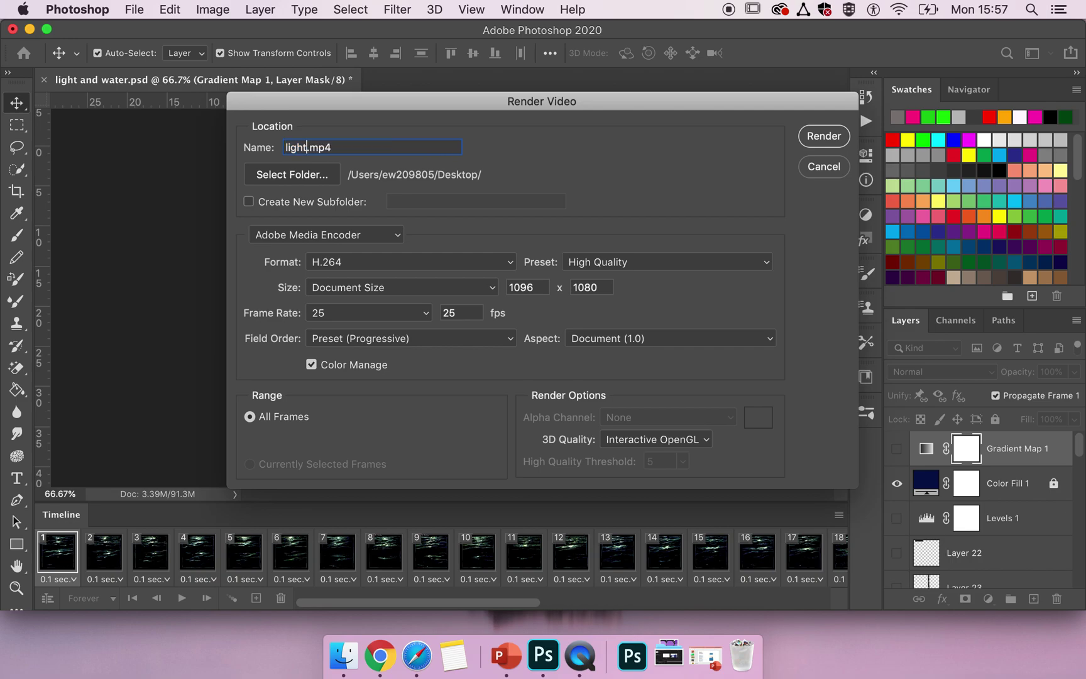
{"action": "type", "text": "-on-water"}
{"action": "left_click", "coordinate": [277, 179]}
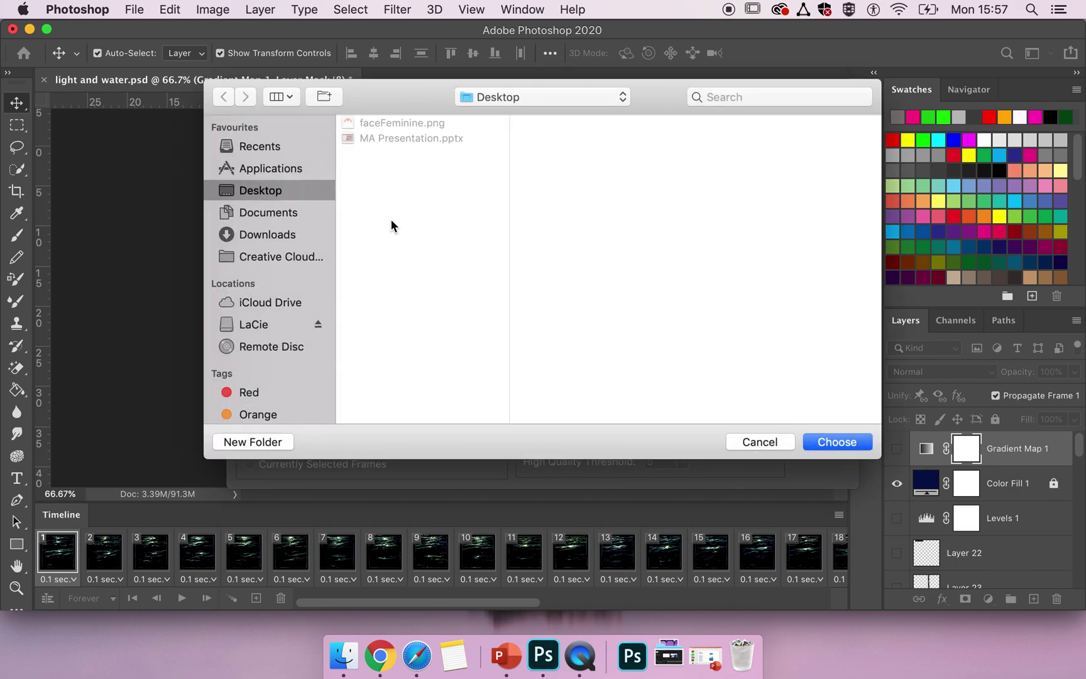
- Choose Desktop as the save folder for light-on-water.mp4
{"action": "left_click", "coordinate": [865, 440]}
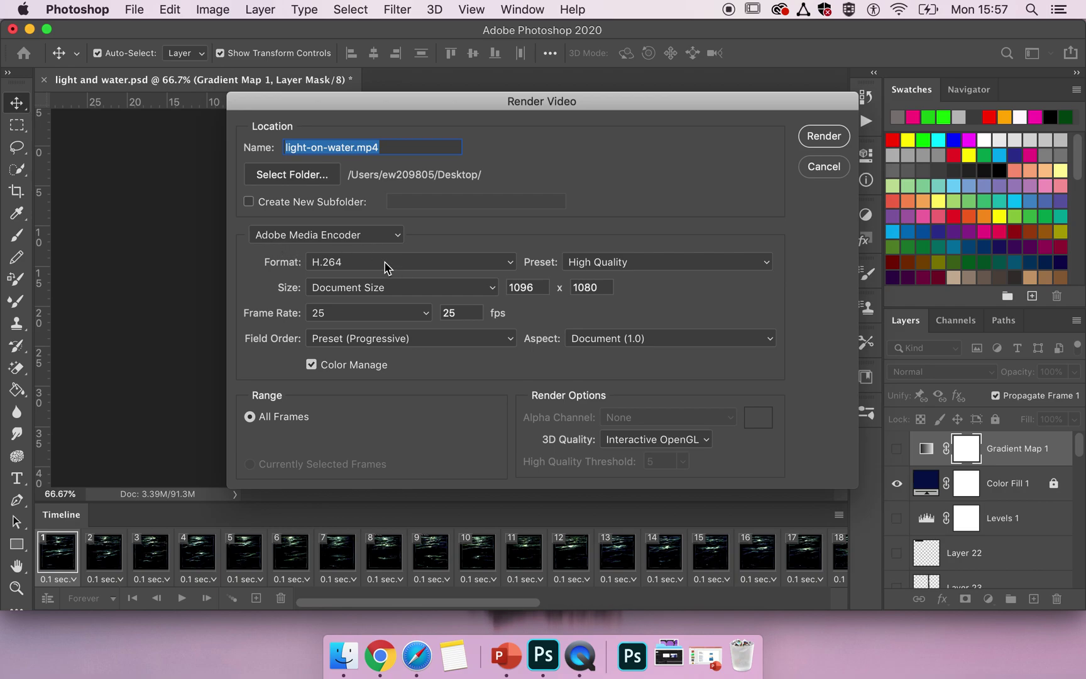
- Confirm the frame rate is 25 fps and render light-on-water.mp4 to the Desktop
{"action": "left_click", "coordinate": [465, 312]}
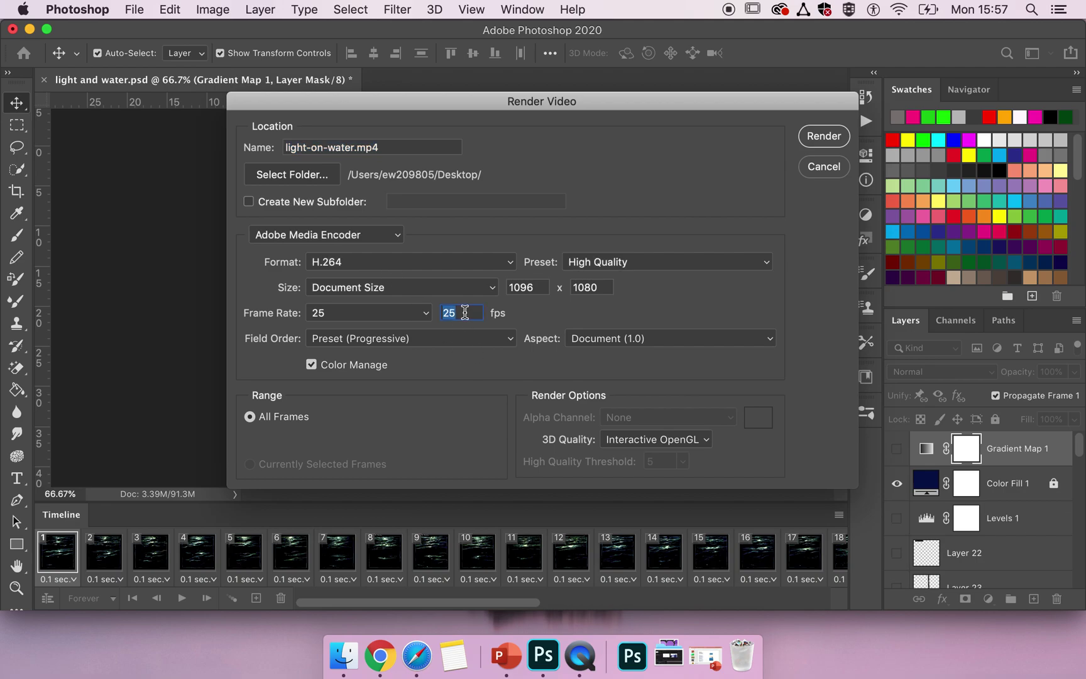
{"action": "left_click", "coordinate": [464, 313]}
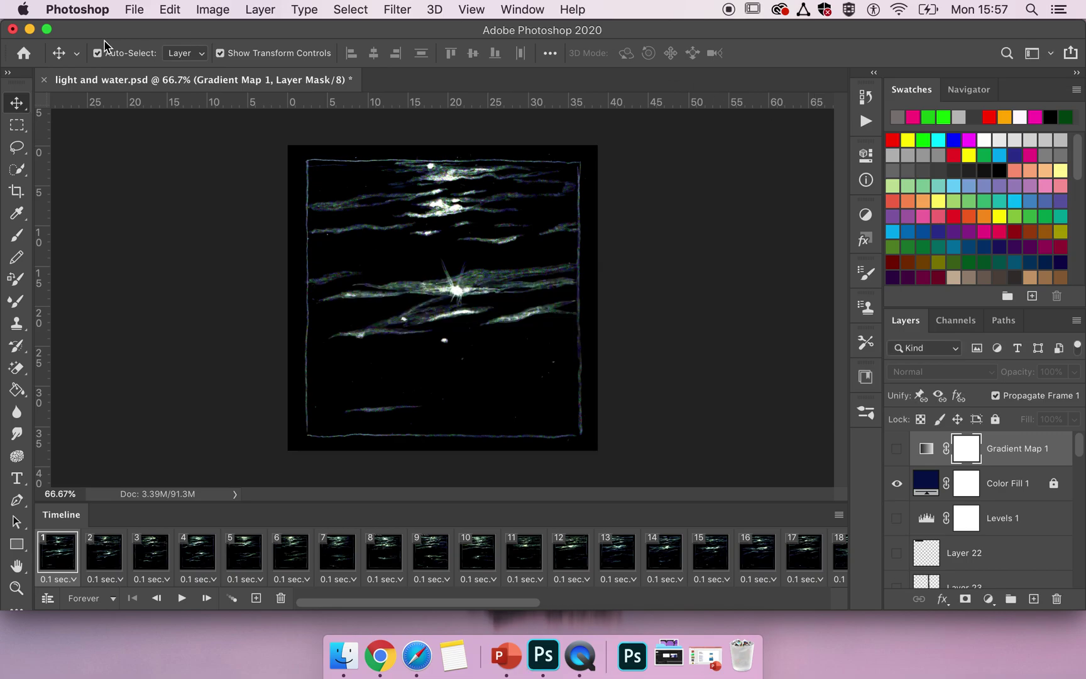
- Minimize the Photoshop and browser windows, then open light-on-water.mp4 from the desktop
{"action": "left_click", "coordinate": [30, 35]}
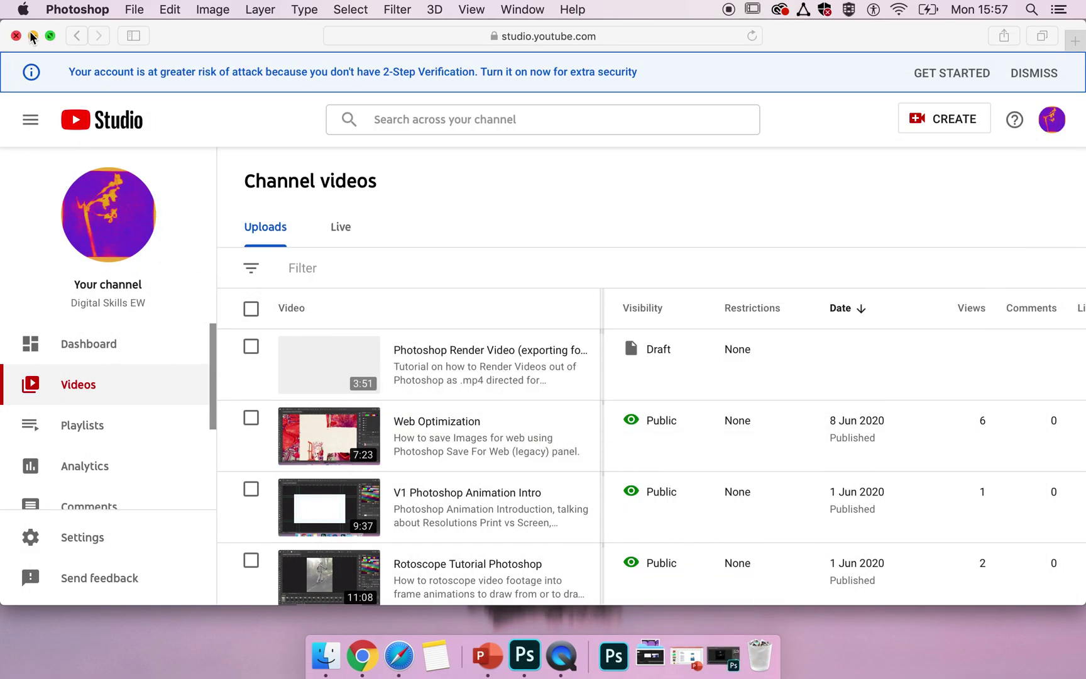
{"action": "left_click", "coordinate": [31, 36]}
{"action": "left_click", "coordinate": [32, 39]}
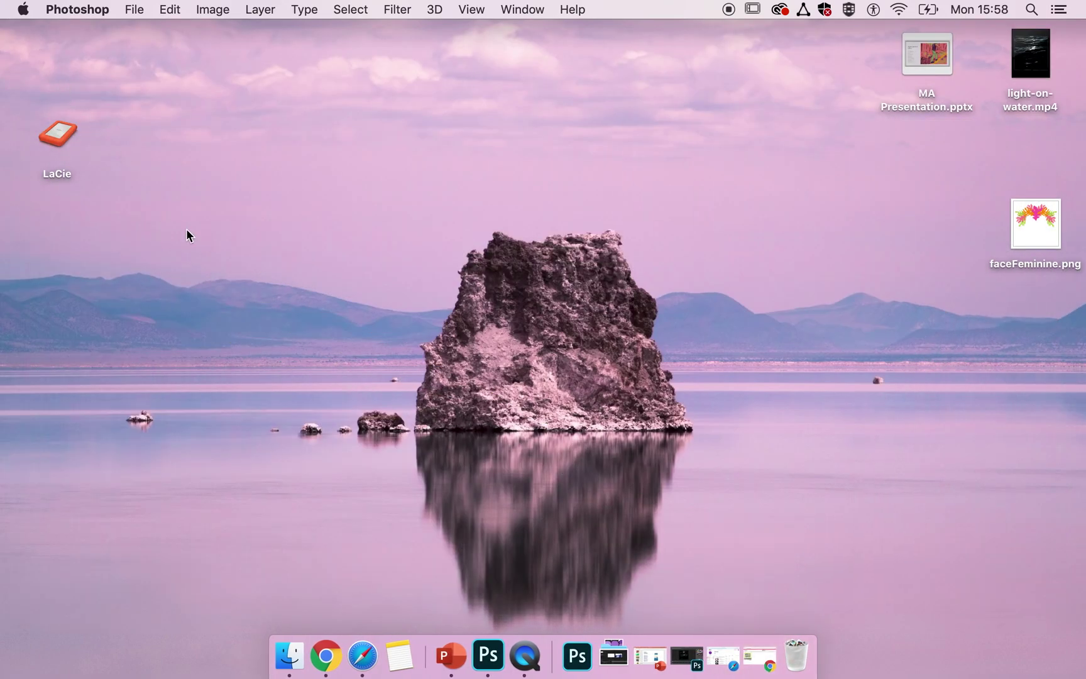
{"action": "double_click", "coordinate": [1041, 72]}
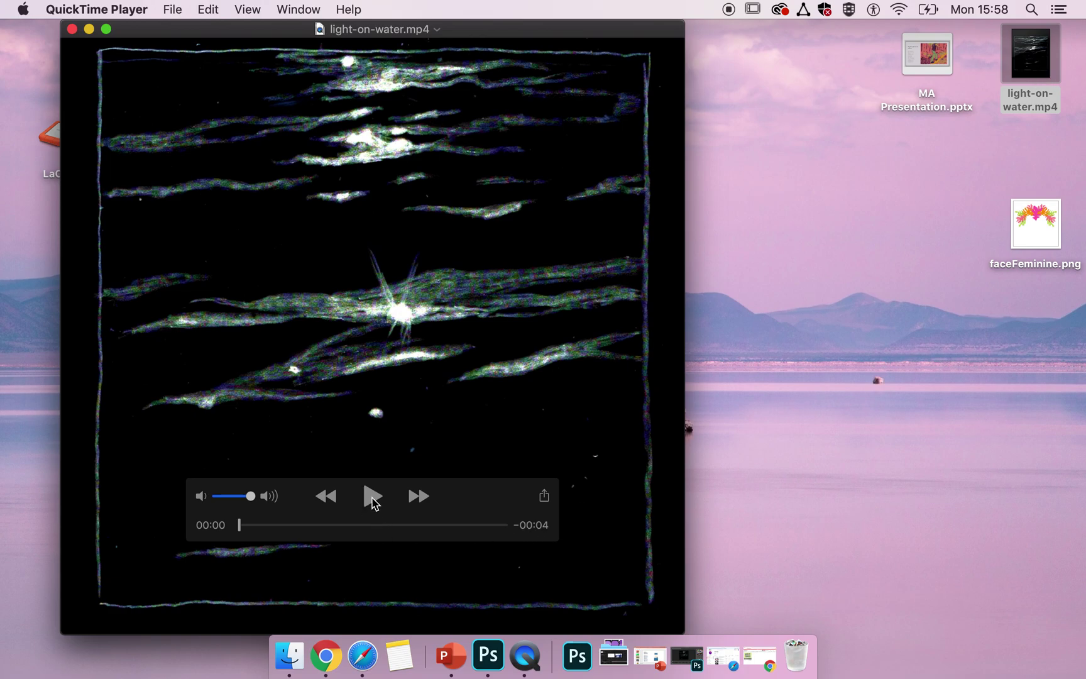
- Play the 4-second light-on-water.mp4 clip in QuickTime, replaying it from the beginning
{"action": "left_click", "coordinate": [372, 497]}
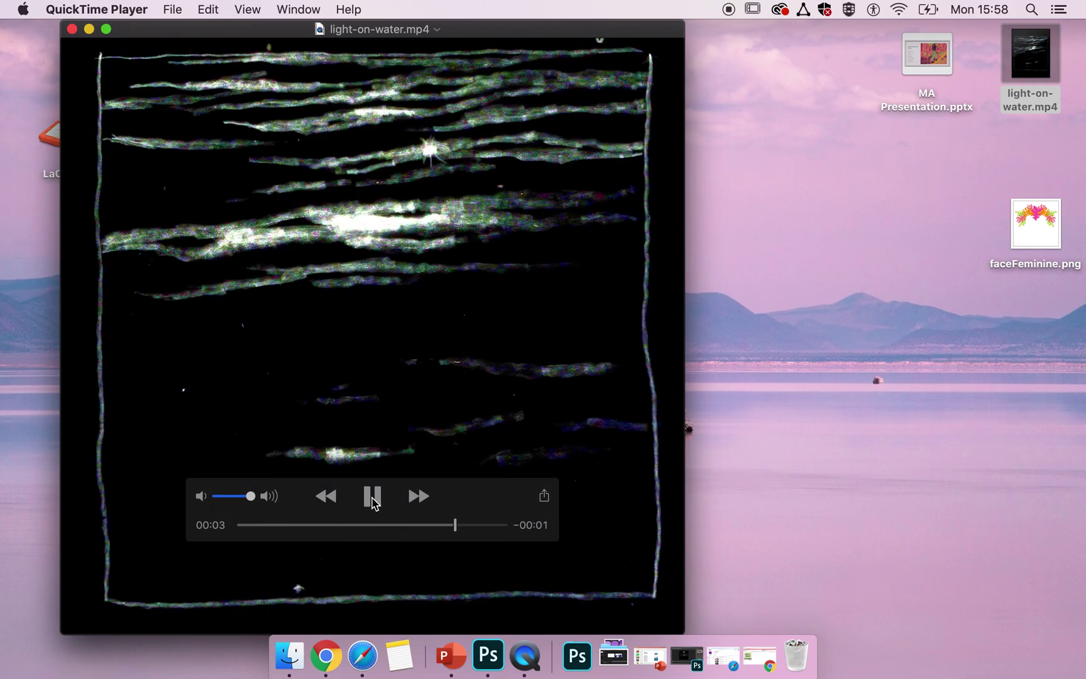
{"action": "left_click", "coordinate": [372, 497]}
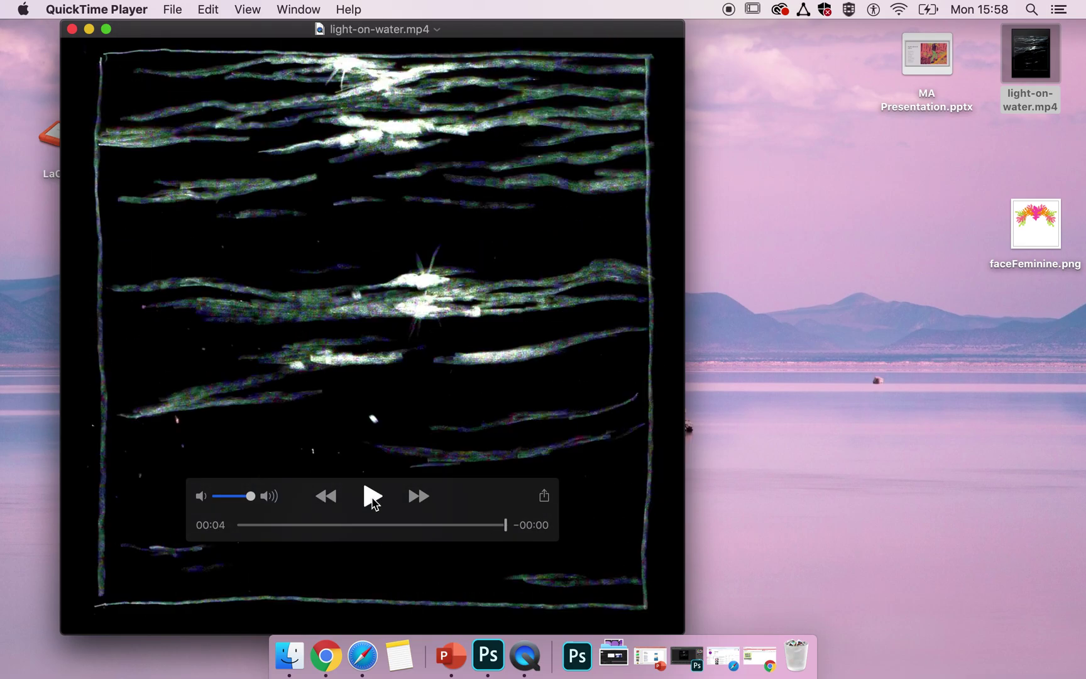